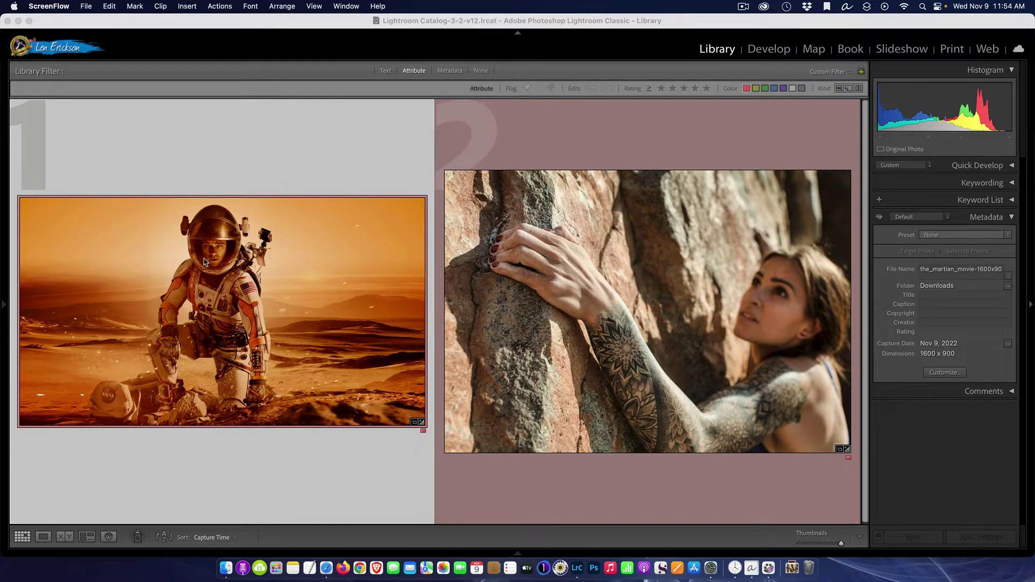
Step: Compare the astronaut and climber photos in Library and select the Martian still
{"action": "left_click", "coordinate": [207, 280]}
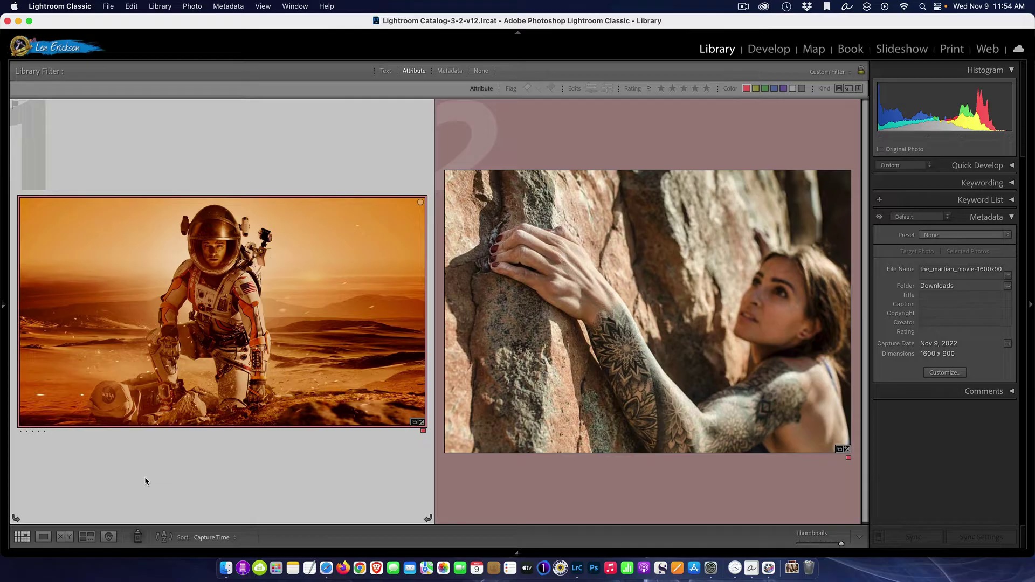
{"action": "left_click", "coordinate": [42, 537]}
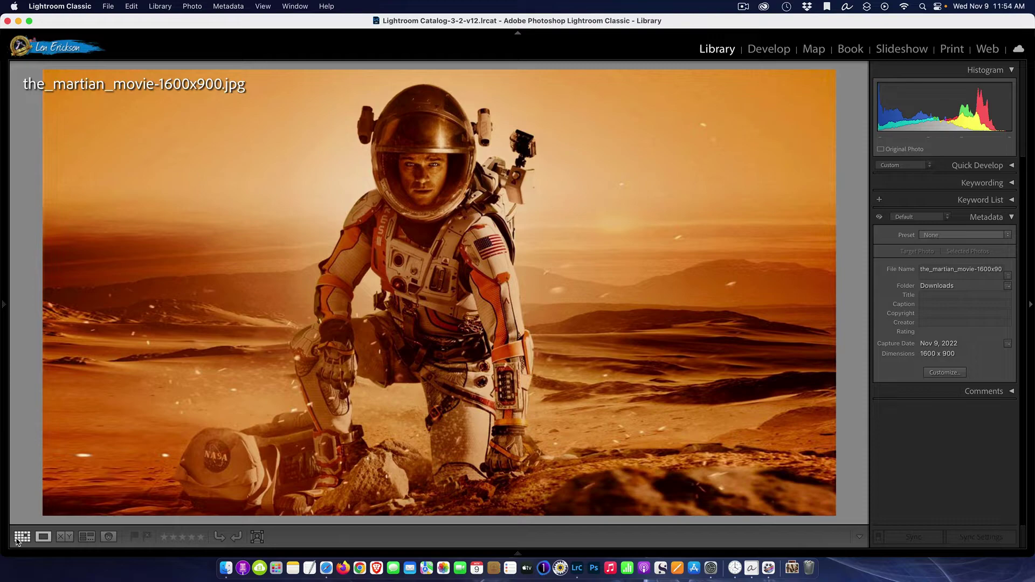
{"action": "key", "text": "c"}
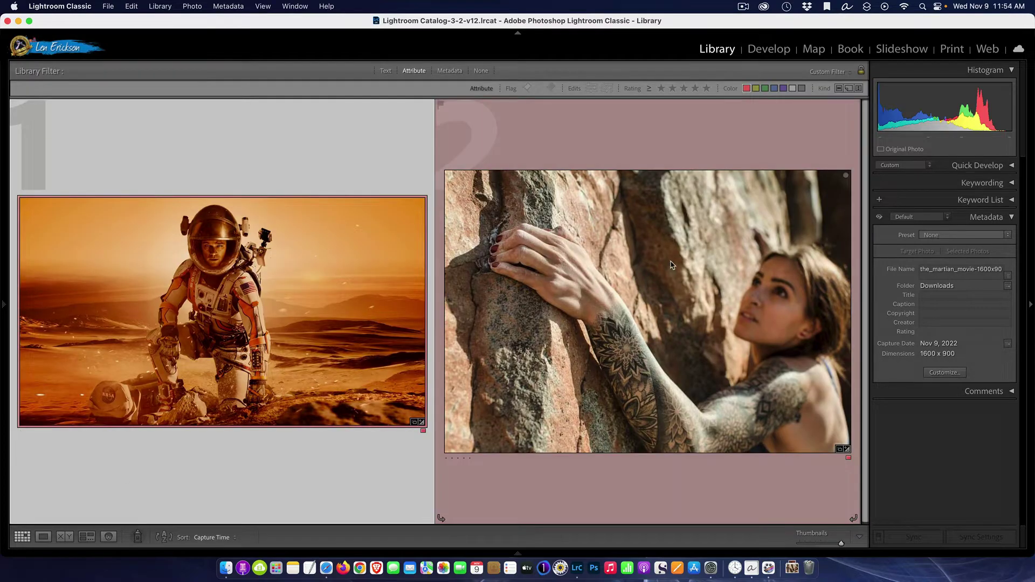
{"action": "left_click", "coordinate": [672, 263]}
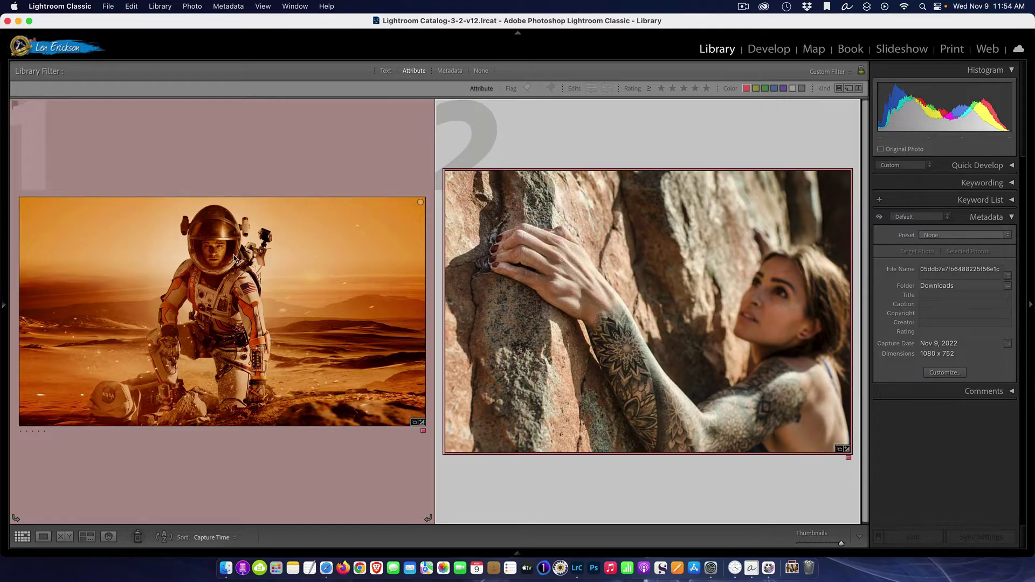
{"action": "left_click", "coordinate": [246, 253]}
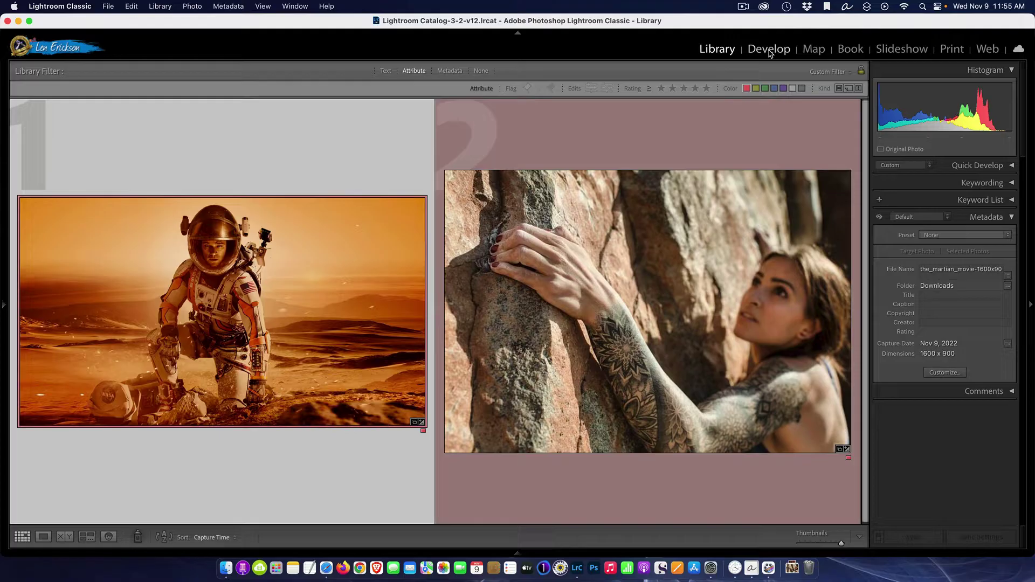
Step: Open the Martian still in Develop and bring up the Shadows wheel's custom colour swatches
{"action": "left_click", "coordinate": [768, 48]}
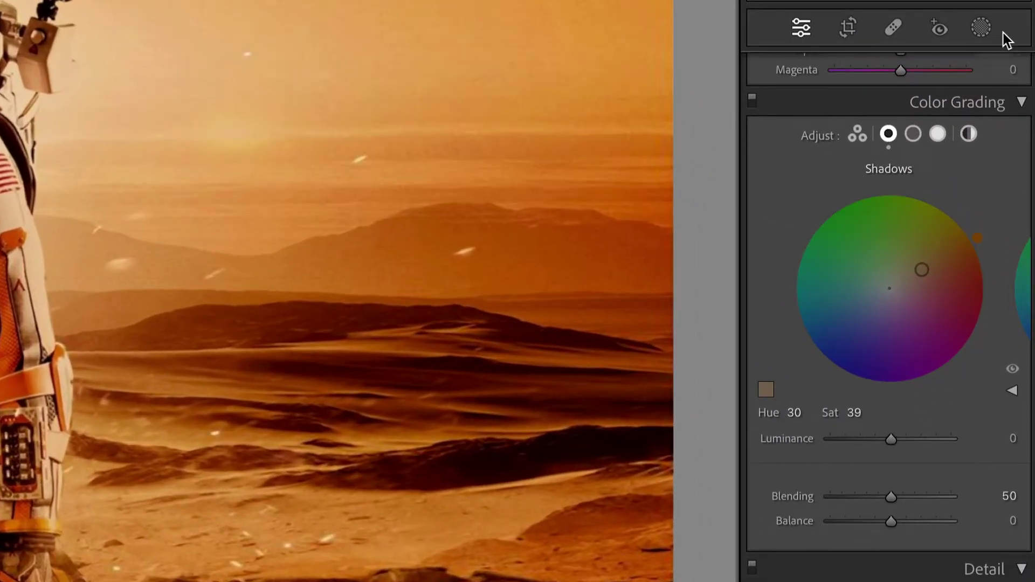
{"action": "left_click", "coordinate": [855, 137]}
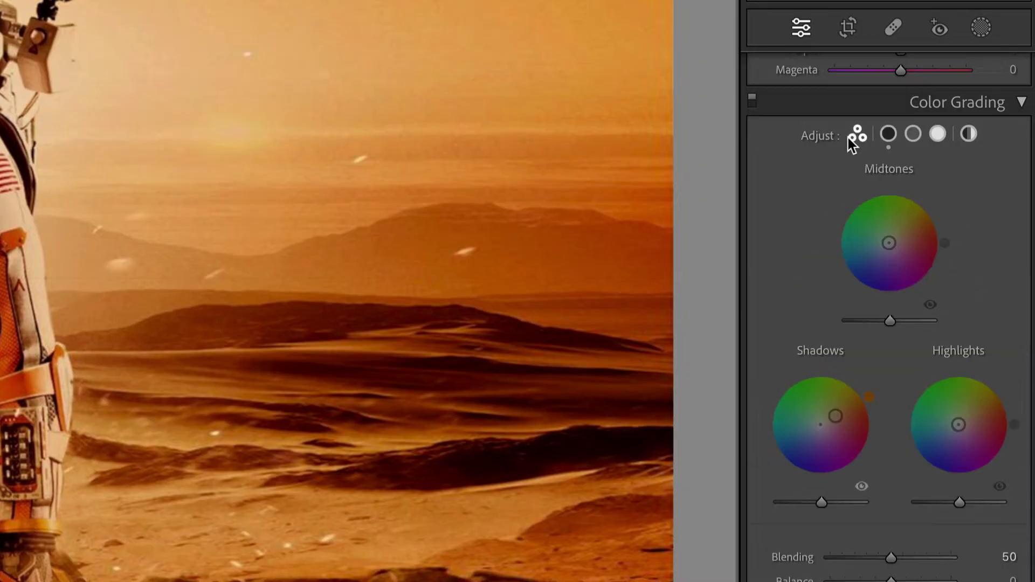
{"action": "left_click", "coordinate": [887, 137]}
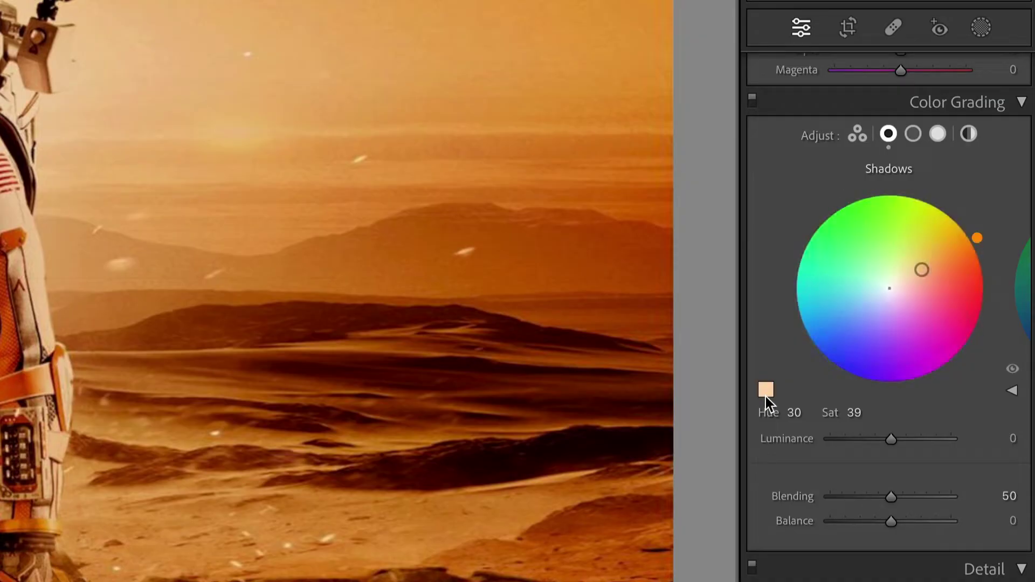
{"action": "left_click", "coordinate": [856, 136]}
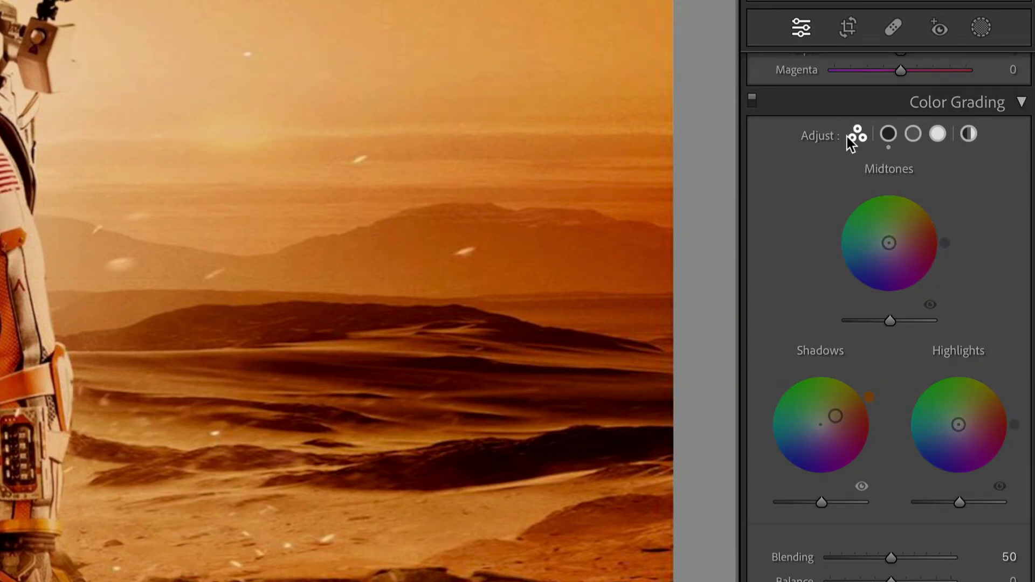
{"action": "left_click", "coordinate": [887, 135]}
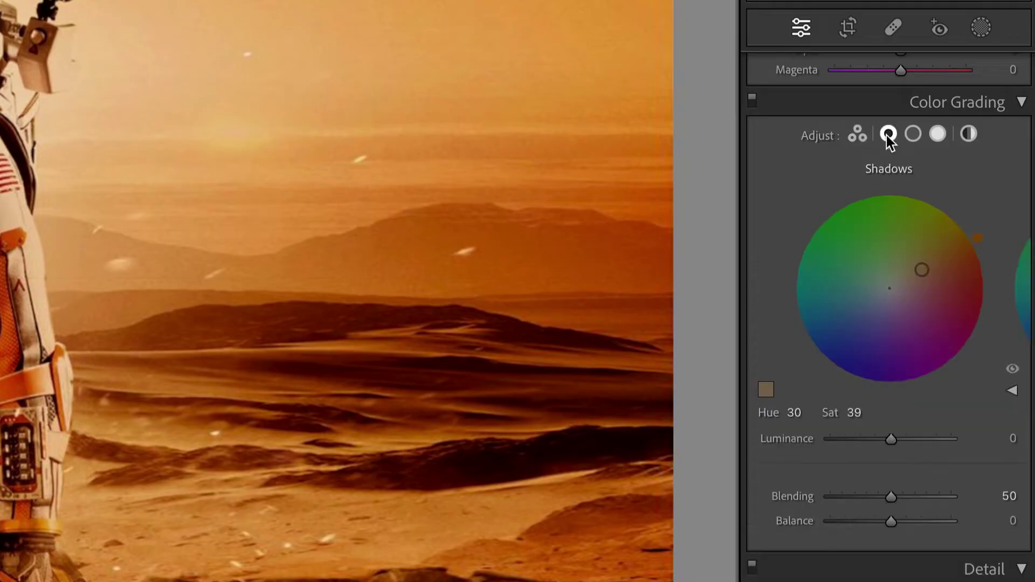
{"action": "left_click", "coordinate": [766, 388]}
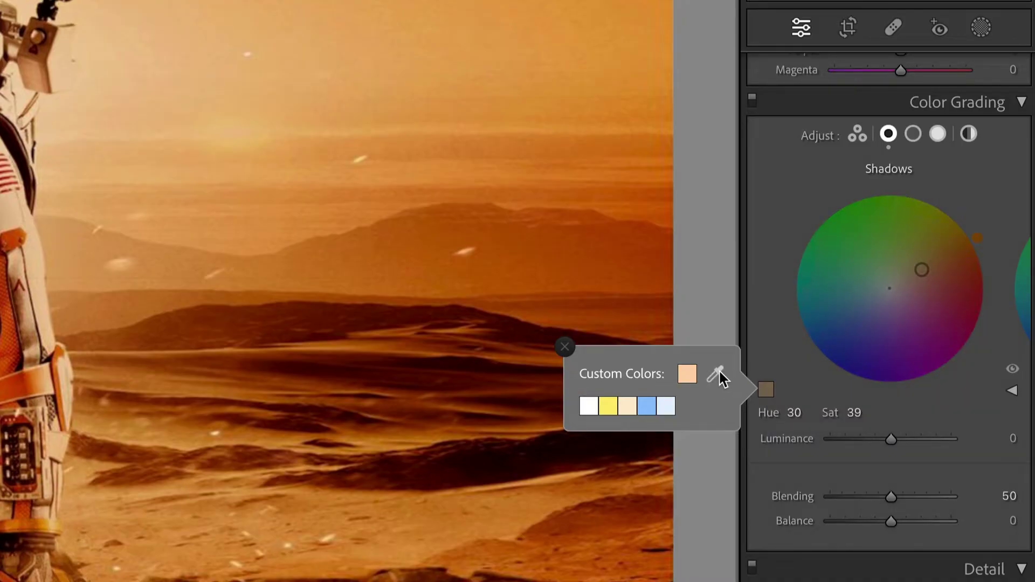
Step: Sample a bright red from the Martian still for the Shadows grade (Hue 356, Saturation 100)
{"action": "left_click_drag", "start_coordinate": [716, 381], "coordinate": [591, 407]}
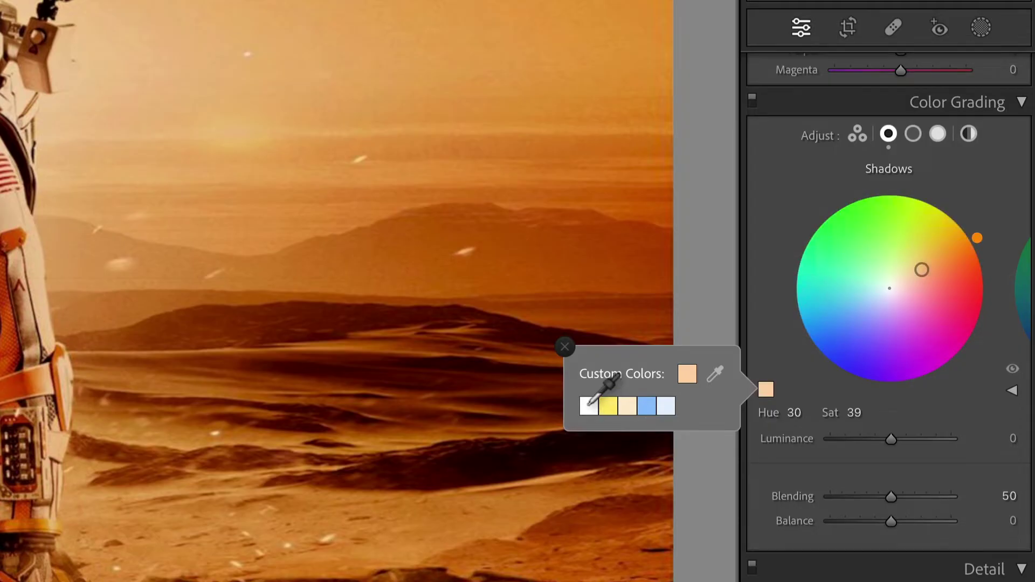
{"action": "left_click_drag", "start_coordinate": [612, 411], "coordinate": [673, 395]}
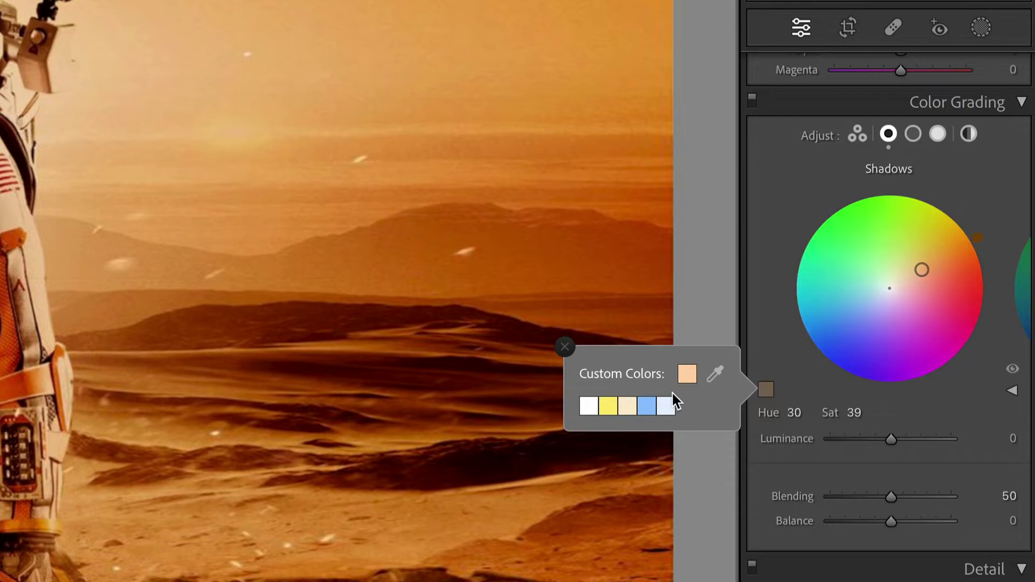
{"action": "left_click", "coordinate": [630, 404]}
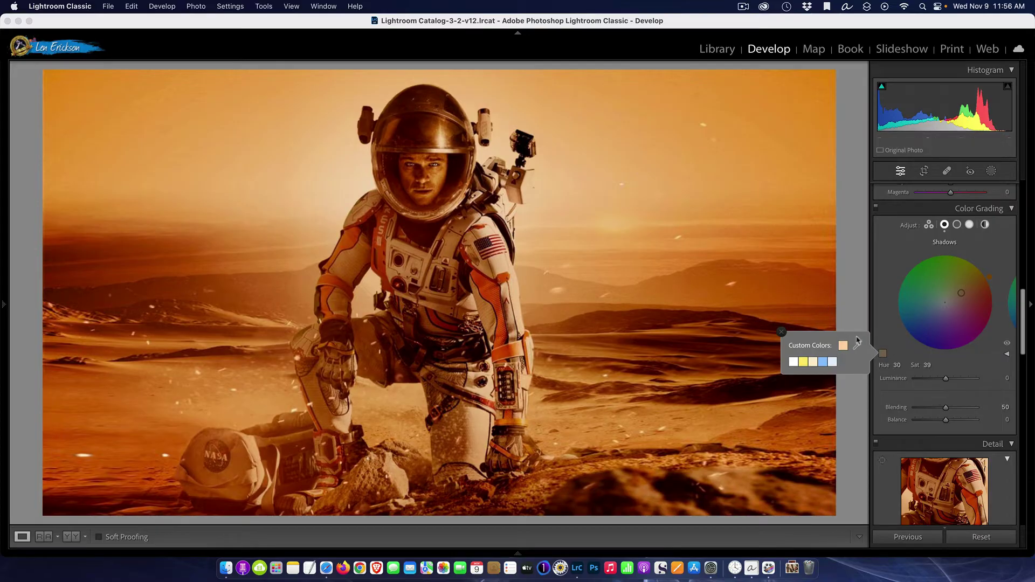
{"action": "mouse_move", "coordinate": [861, 349]}
{"action": "left_mouse_down"}
{"action": "mouse_move", "coordinate": [832, 315]}
{"action": "mouse_move", "coordinate": [698, 266]}
{"action": "mouse_move", "coordinate": [668, 295]}
{"action": "mouse_move", "coordinate": [691, 353]}
{"action": "mouse_move", "coordinate": [775, 366]}
{"action": "mouse_move", "coordinate": [752, 384]}
{"action": "left_mouse_up"}
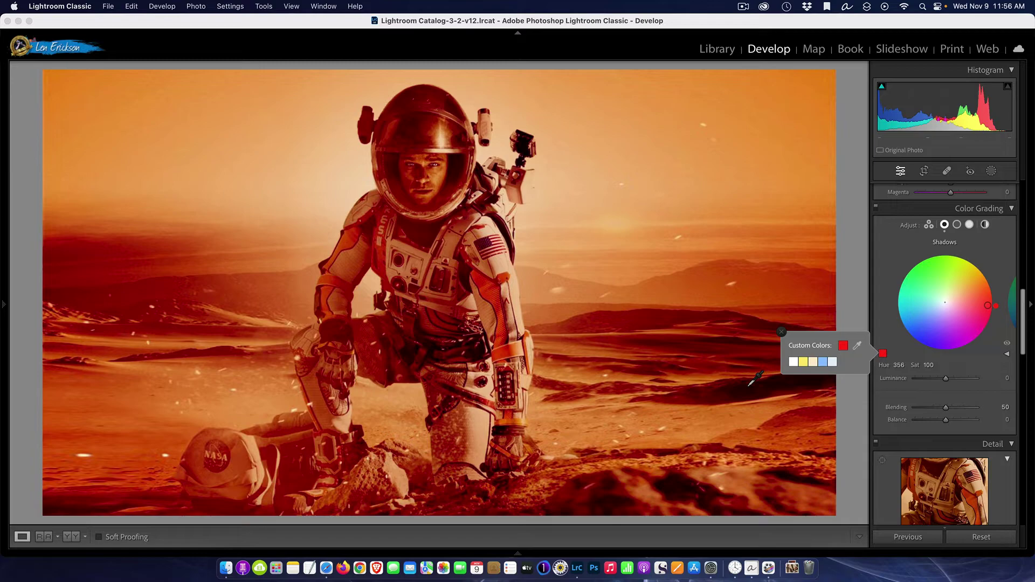
{"action": "left_click_drag", "start_coordinate": [752, 383], "coordinate": [751, 383]}
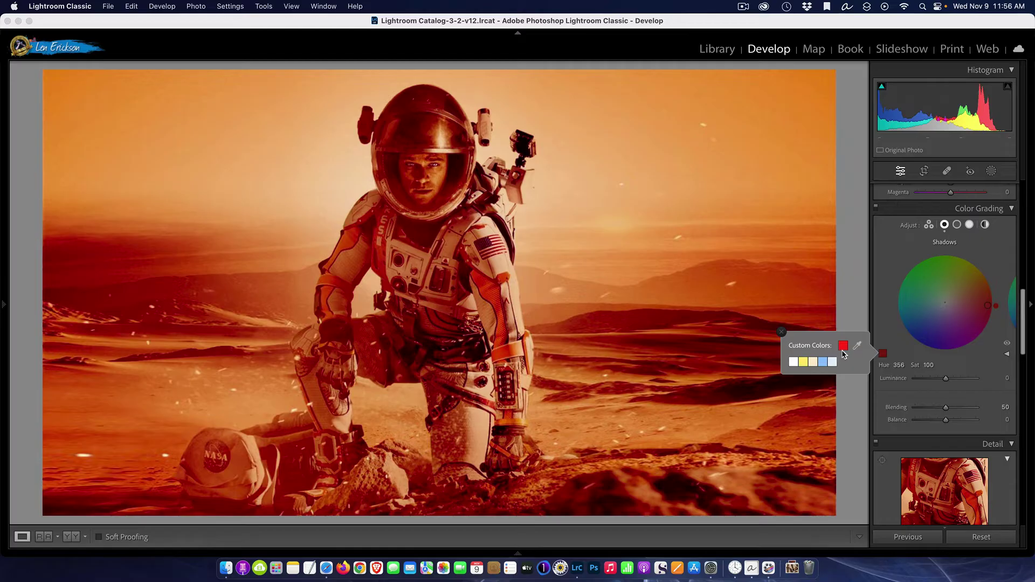
Step: Save that red as the first custom colour swatch
{"action": "left_click", "coordinate": [844, 350]}
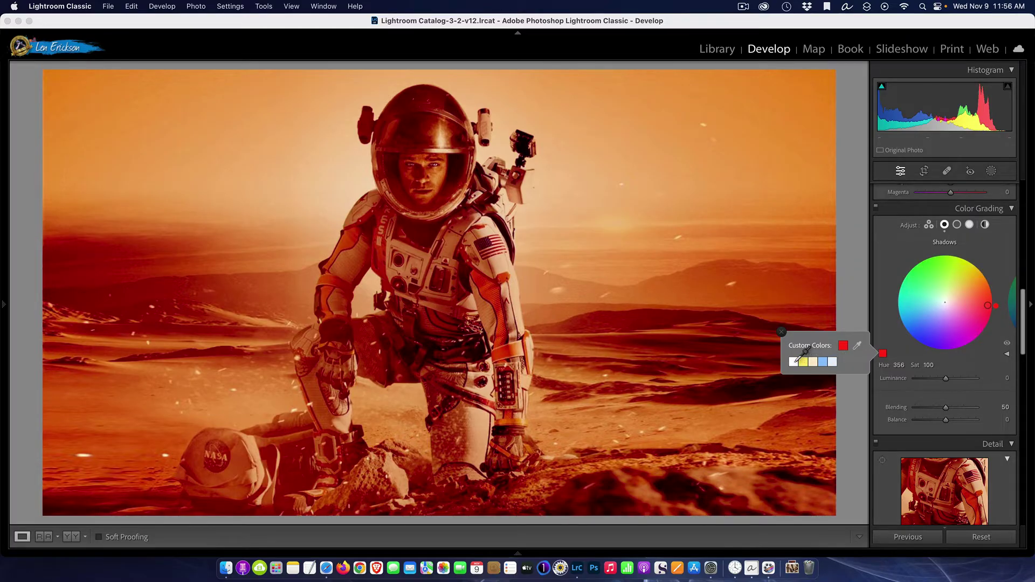
{"action": "right_click", "coordinate": [797, 364]}
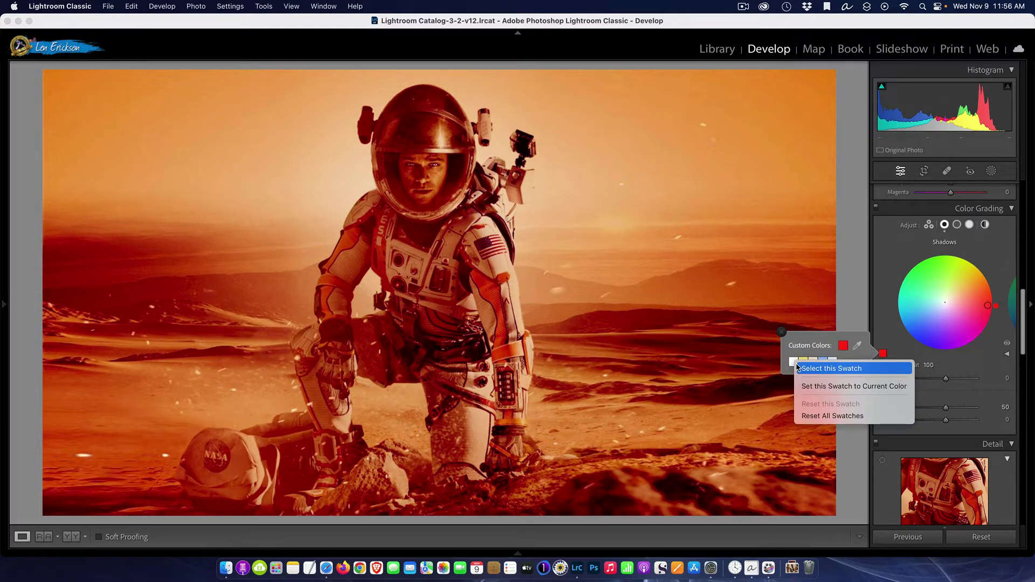
{"action": "left_click", "coordinate": [818, 387]}
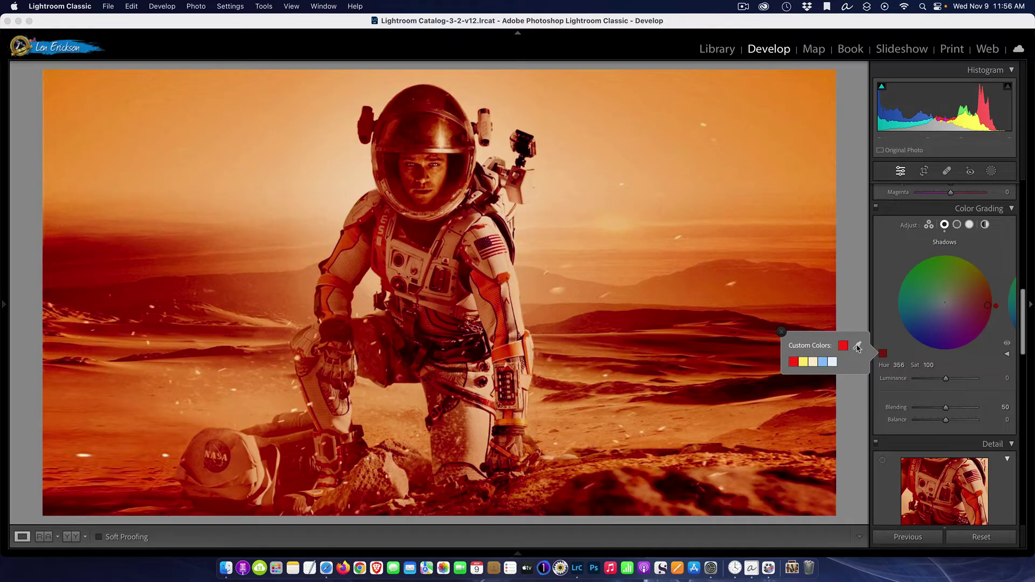
Step: Save the current orange into the second custom colour swatch
{"action": "left_click", "coordinate": [857, 348]}
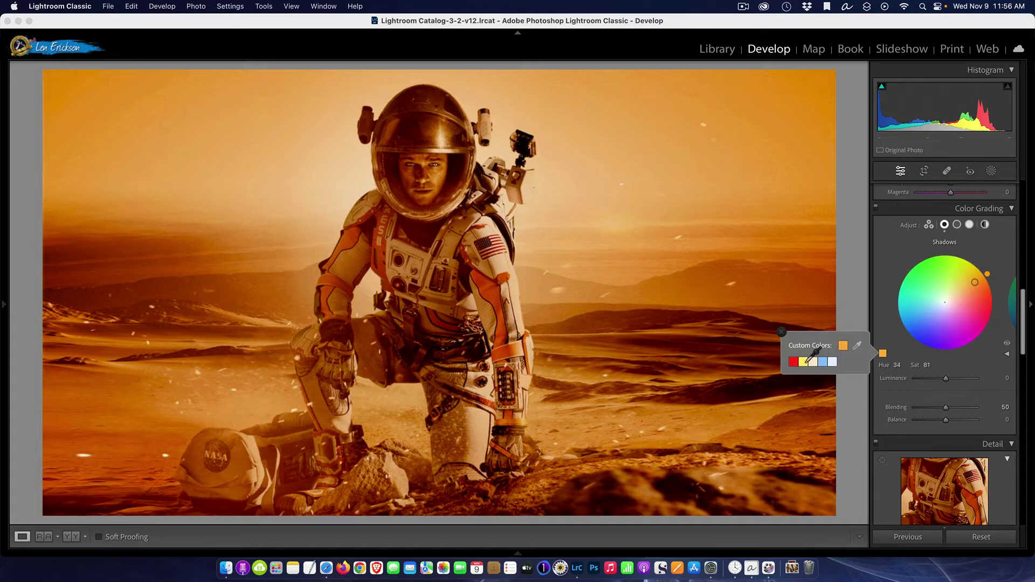
{"action": "right_click", "coordinate": [807, 361]}
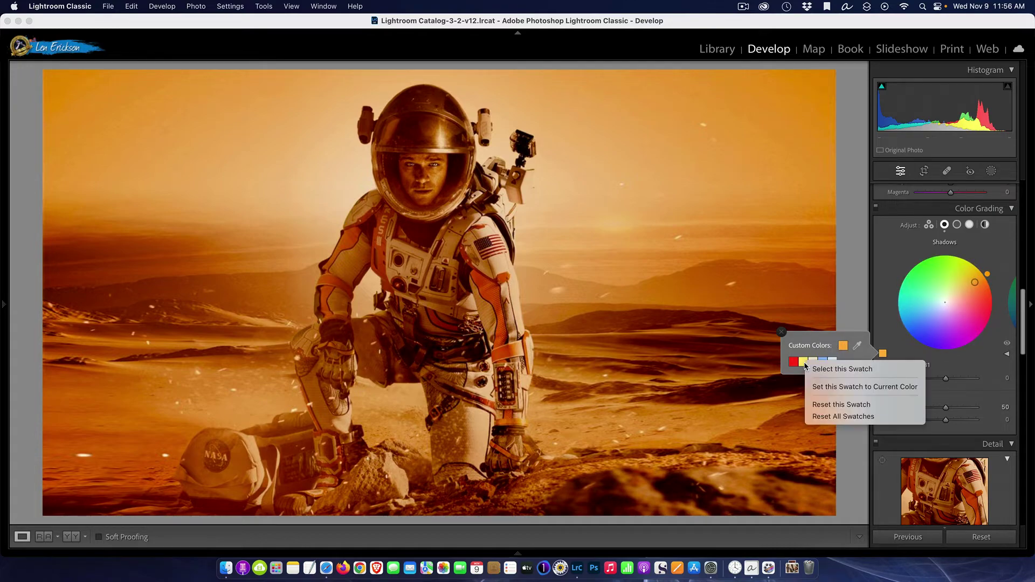
{"action": "left_click", "coordinate": [840, 387]}
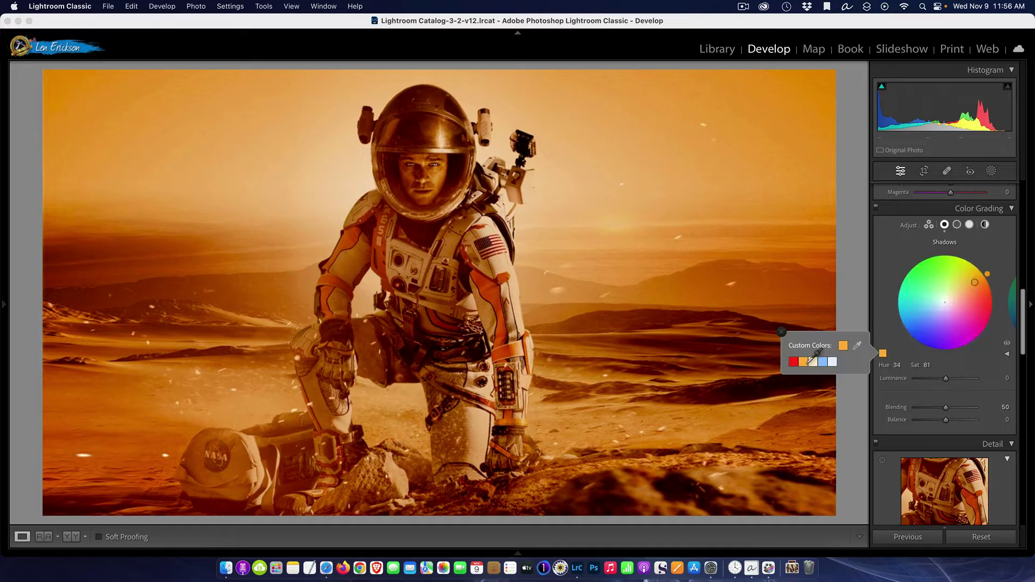
Step: Sample a lighter orange from the sky near the helmet and store it in the third swatch
{"action": "left_click", "coordinate": [858, 346]}
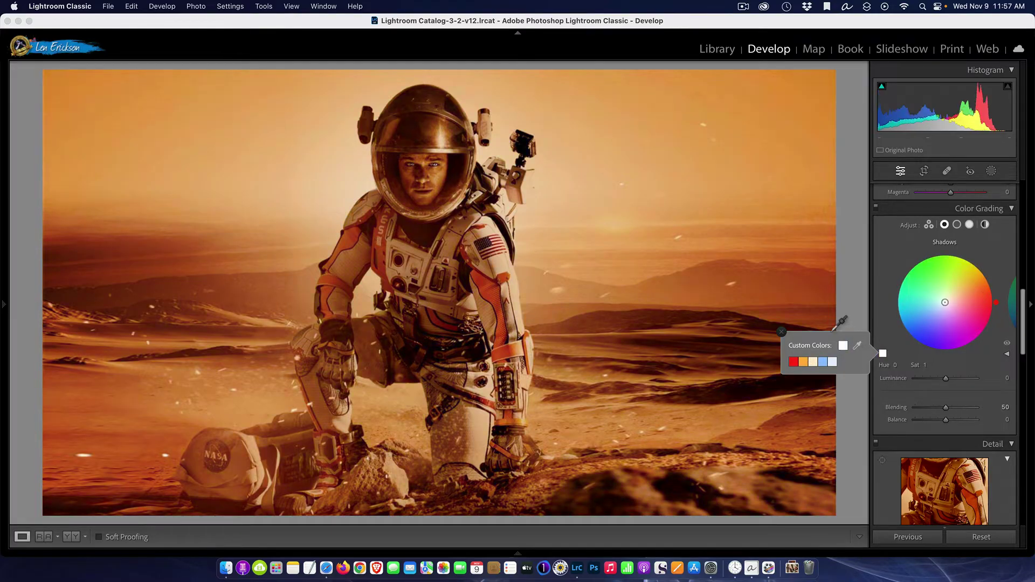
{"action": "mouse_move", "coordinate": [760, 288]}
{"action": "left_mouse_down"}
{"action": "mouse_move", "coordinate": [555, 185]}
{"action": "mouse_move", "coordinate": [688, 232]}
{"action": "mouse_move", "coordinate": [699, 257]}
{"action": "mouse_move", "coordinate": [674, 298]}
{"action": "mouse_move", "coordinate": [690, 376]}
{"action": "mouse_move", "coordinate": [749, 410]}
{"action": "mouse_move", "coordinate": [498, 405]}
{"action": "mouse_move", "coordinate": [402, 387]}
{"action": "left_mouse_up"}
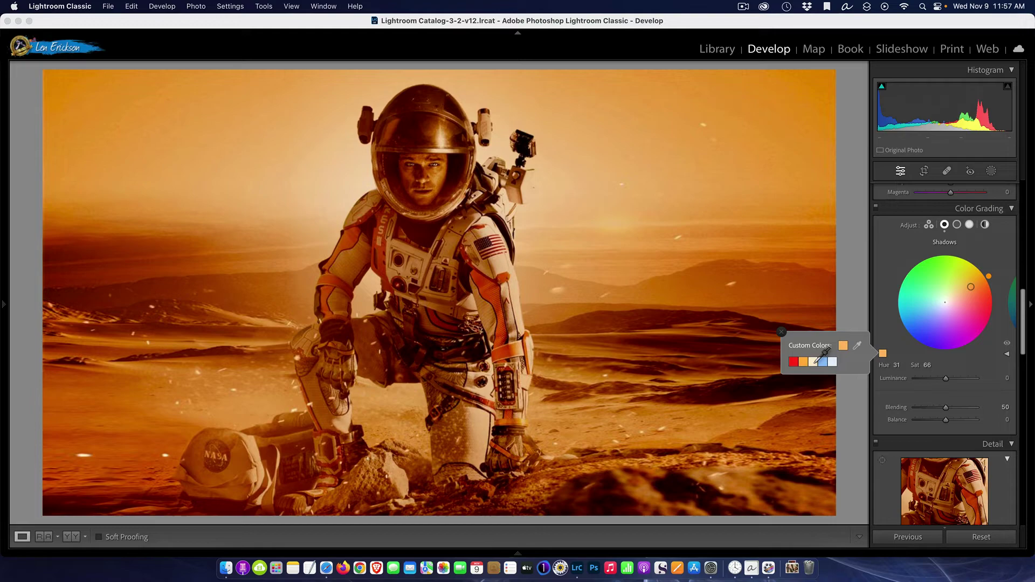
{"action": "right_click", "coordinate": [813, 363]}
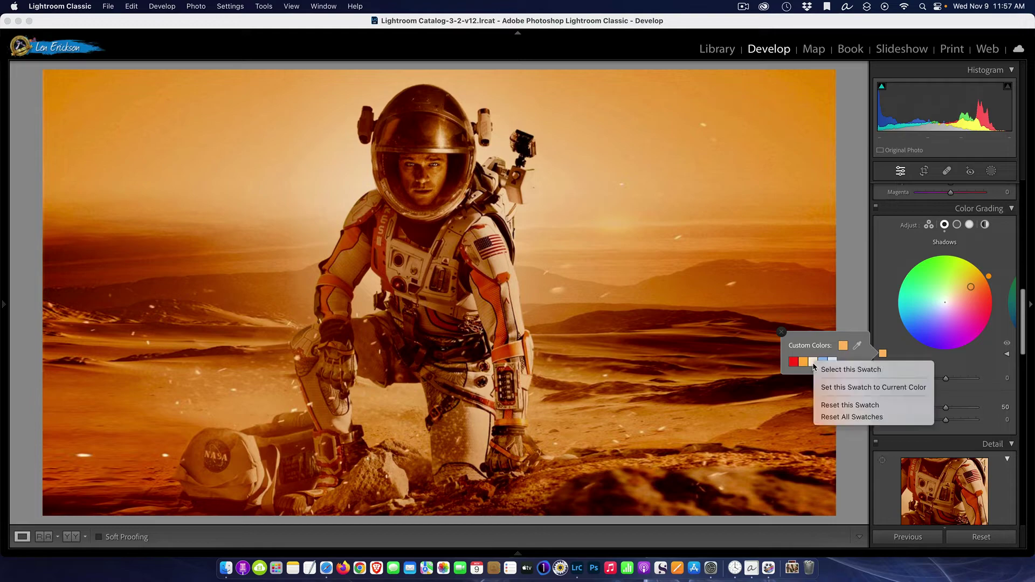
{"action": "left_click", "coordinate": [829, 389]}
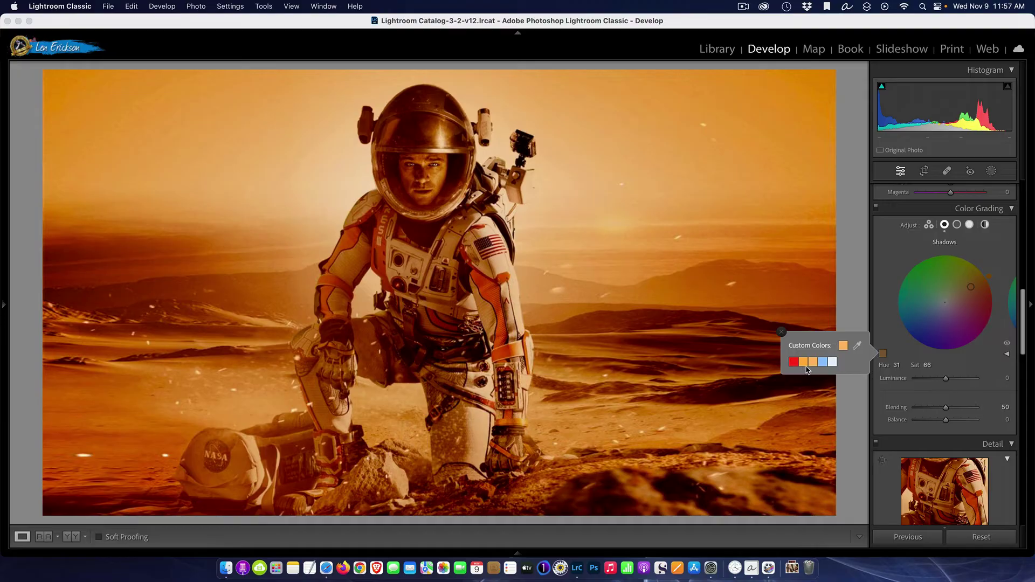
Step: Close the swatch picker and open the climber photo in Develop
{"action": "left_click", "coordinate": [781, 333]}
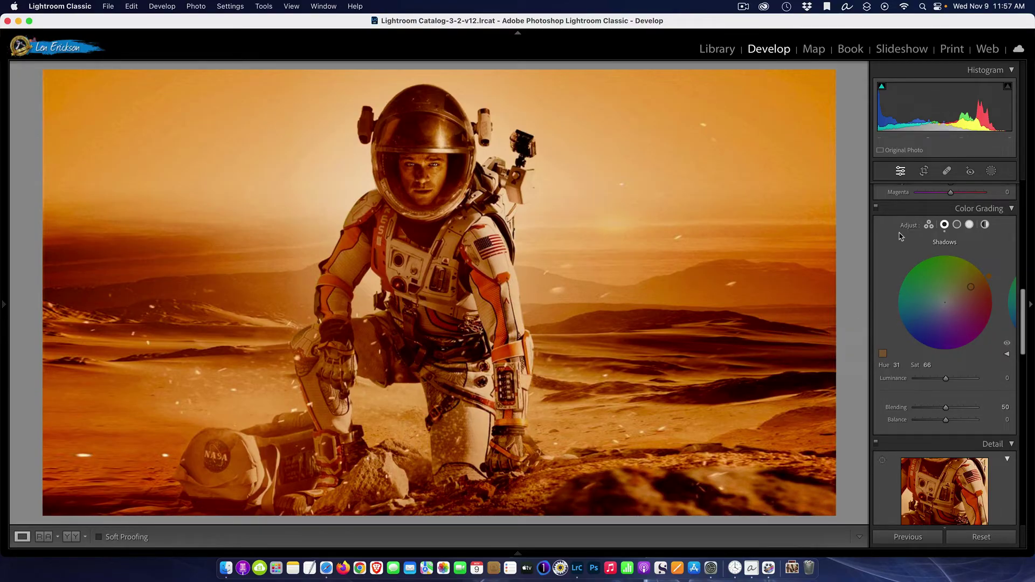
{"action": "left_click", "coordinate": [716, 49]}
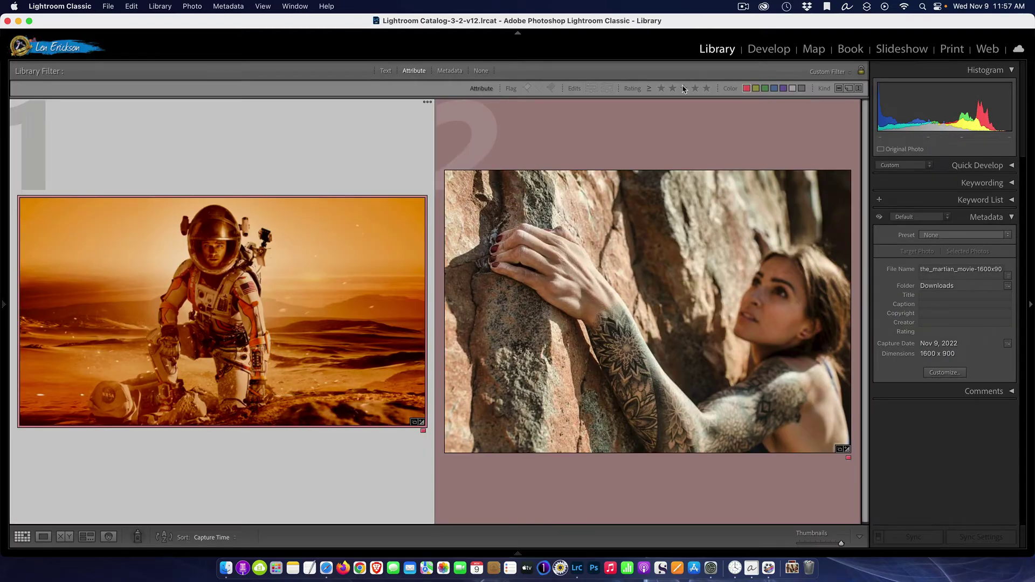
{"action": "left_click", "coordinate": [610, 274]}
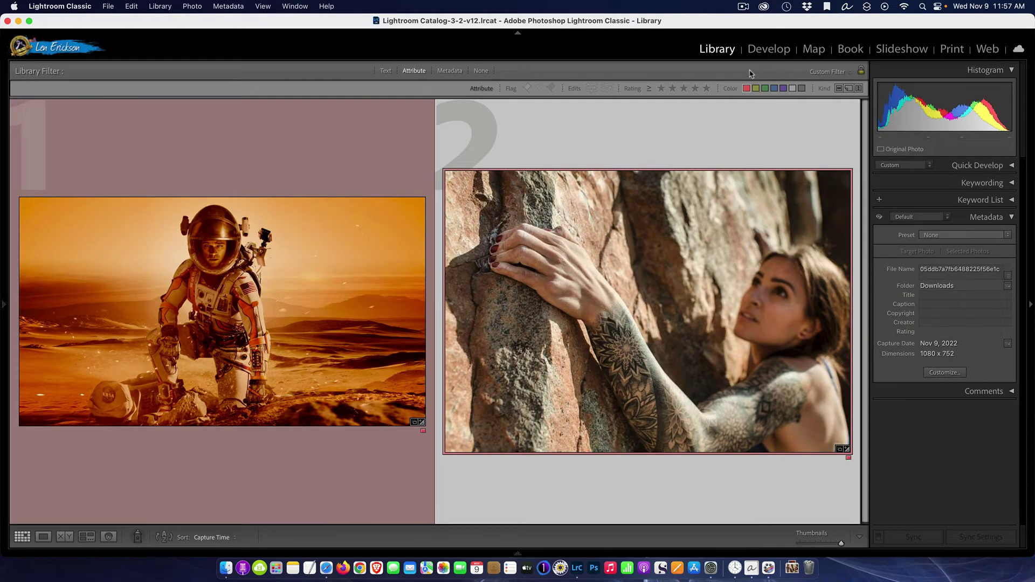
{"action": "key", "text": "d"}
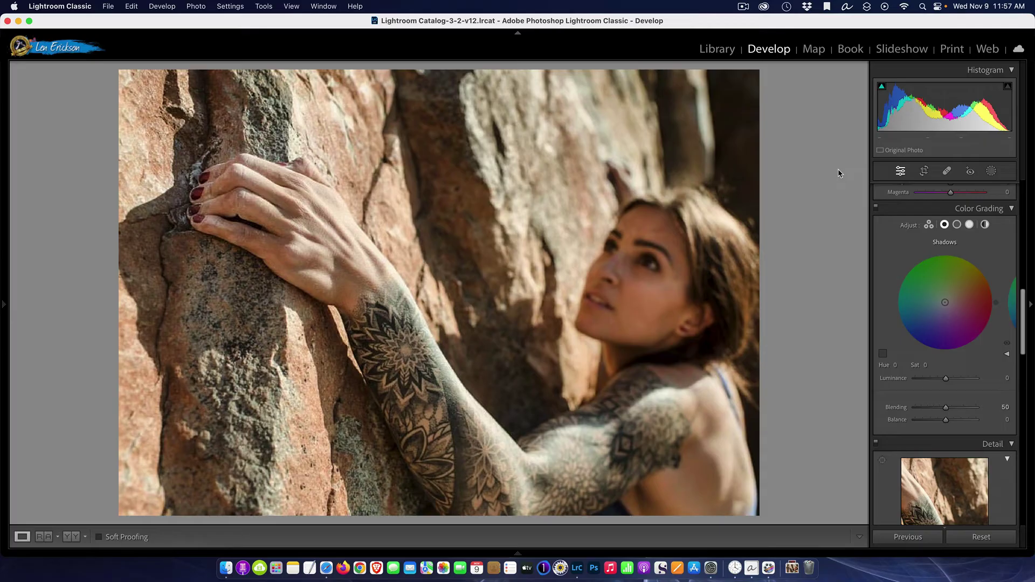
Step: Grade the climber's shadows with the saved red swatch and midtones with the saved orange
{"action": "left_click", "coordinate": [882, 354]}
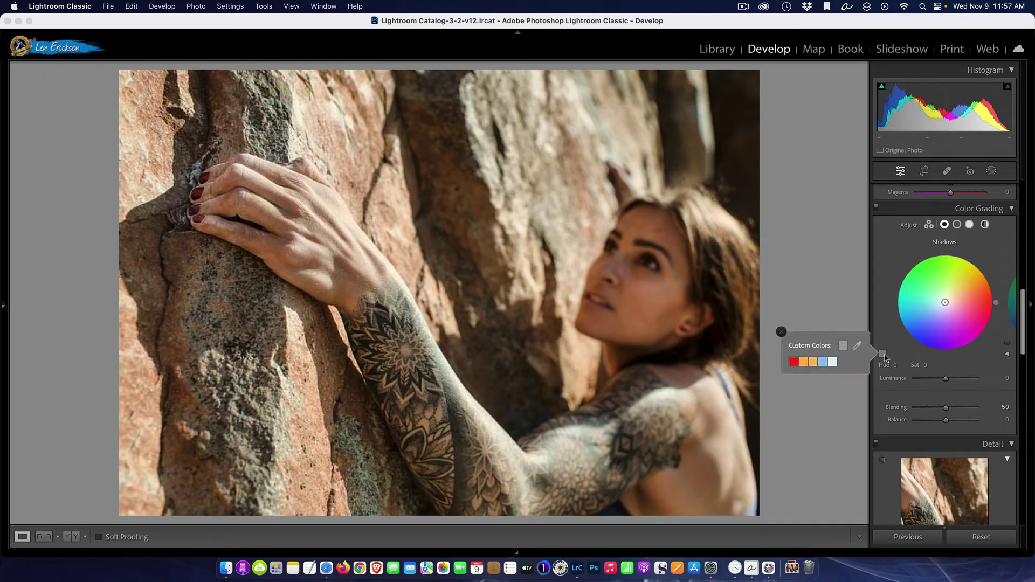
{"action": "left_click", "coordinate": [793, 361]}
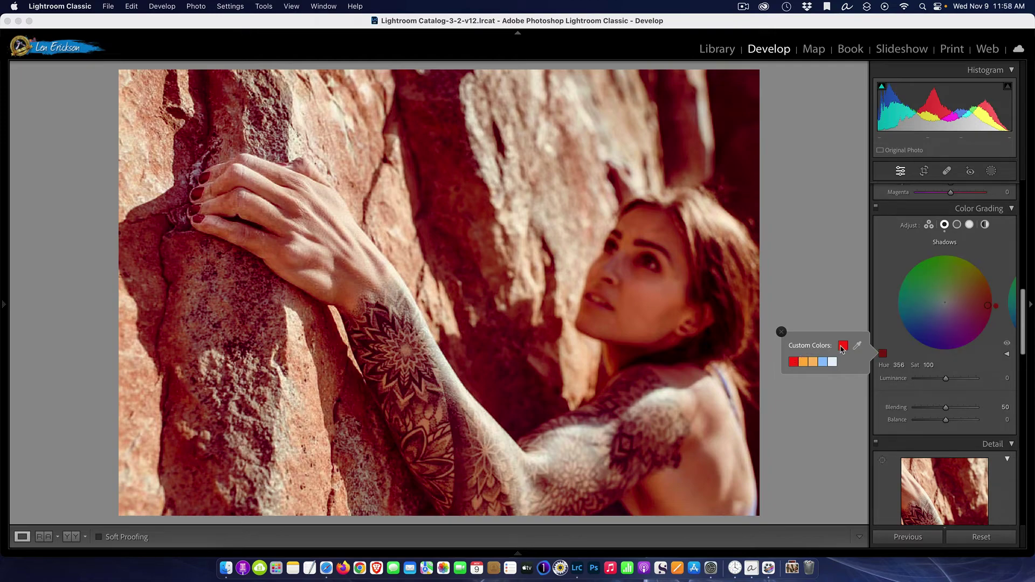
{"action": "left_click", "coordinate": [957, 226]}
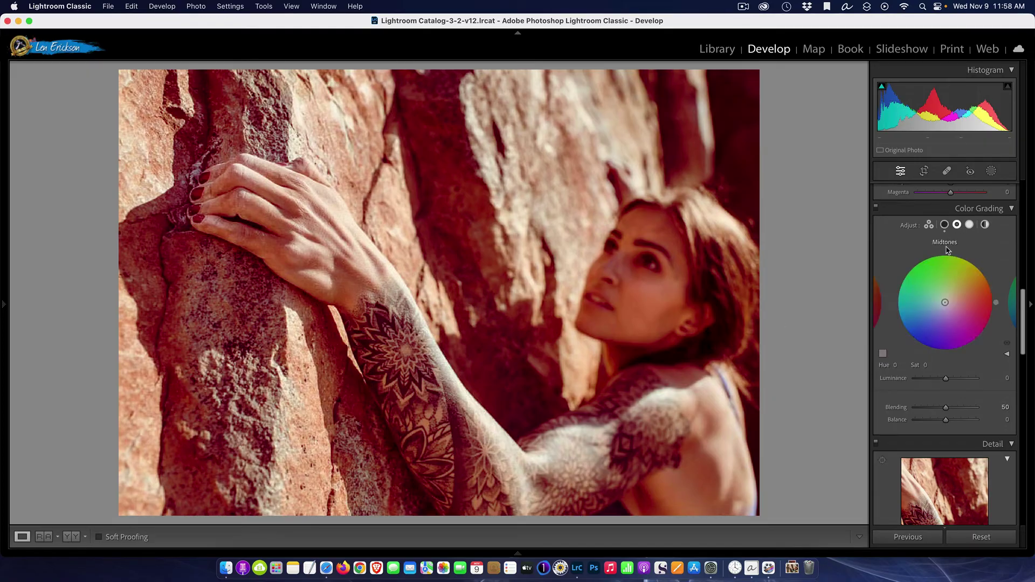
{"action": "left_click", "coordinate": [882, 353]}
{"action": "left_click", "coordinate": [812, 362]}
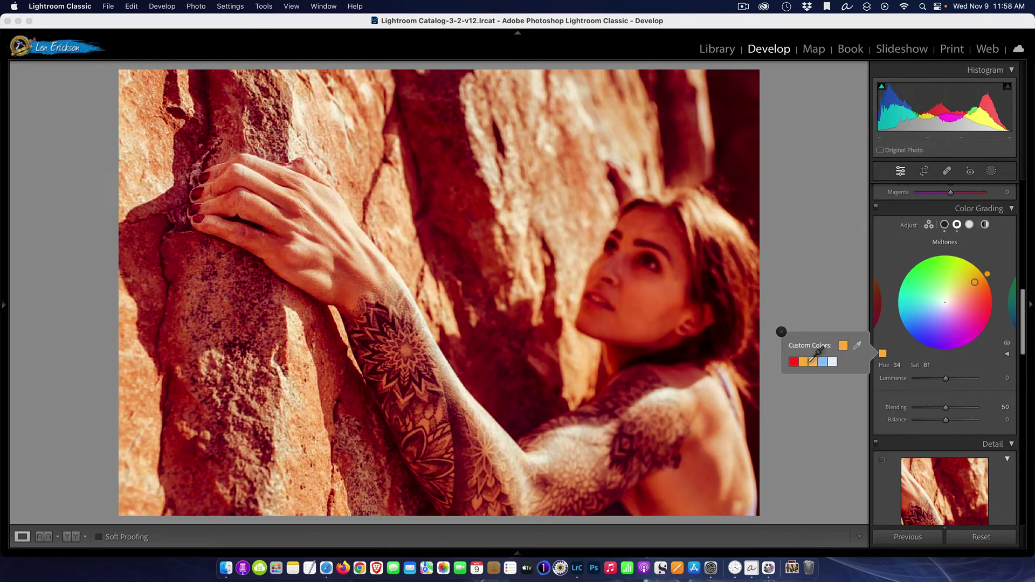
{"action": "left_click_drag", "start_coordinate": [857, 345], "coordinate": [418, 292]}
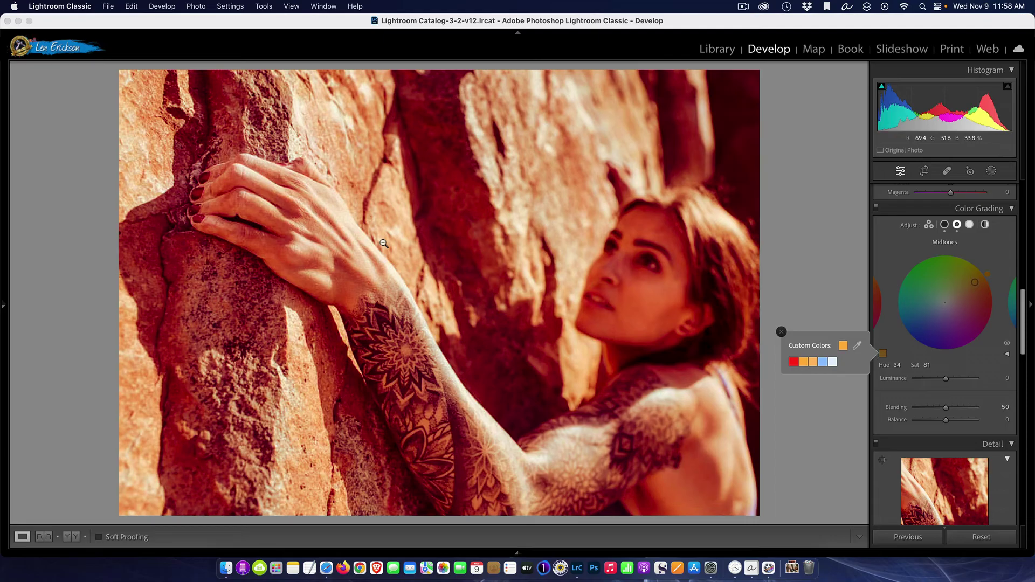
Step: Apply the saved orange swatch (Hue 31, Saturation 66) to the highlights and close the picker
{"action": "left_click", "coordinate": [971, 229]}
{"action": "left_click", "coordinate": [970, 227]}
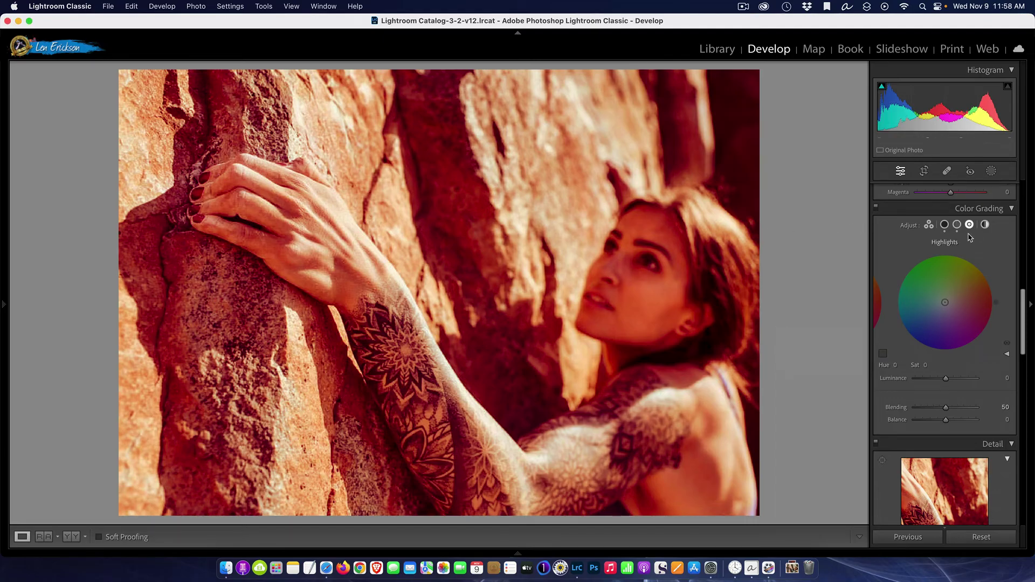
{"action": "left_click", "coordinate": [882, 353]}
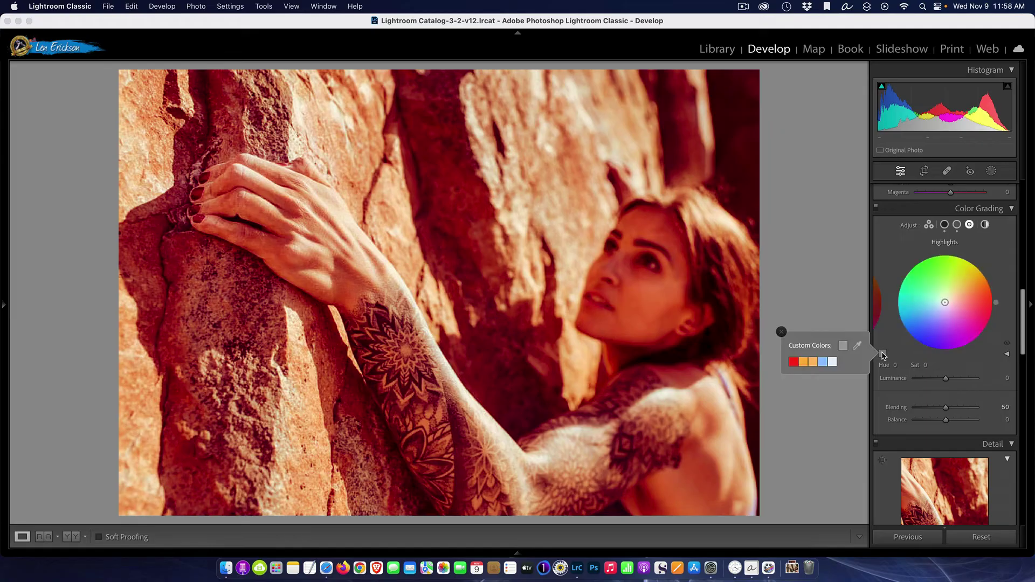
{"action": "left_click", "coordinate": [815, 361]}
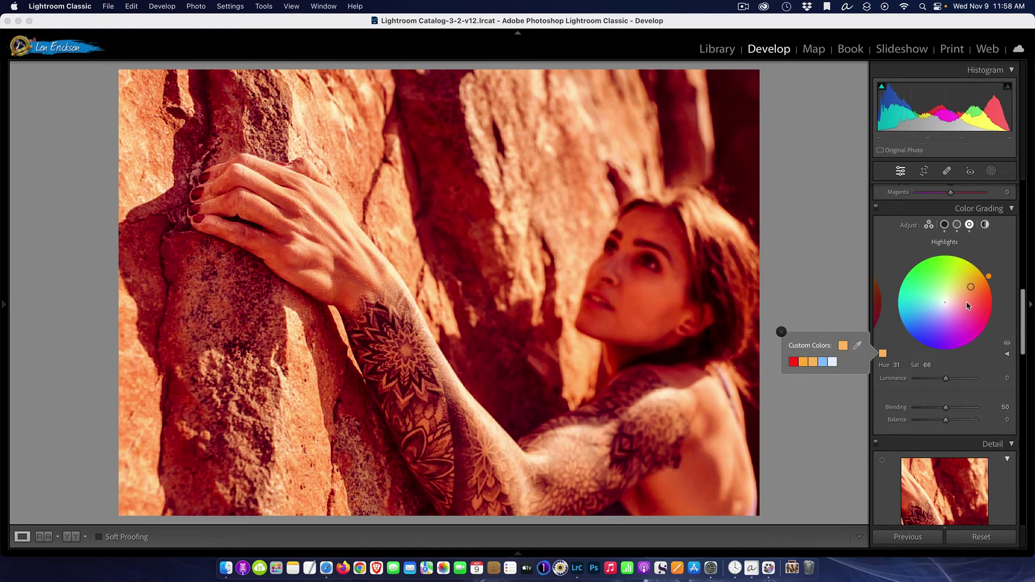
{"action": "left_click", "coordinate": [781, 331]}
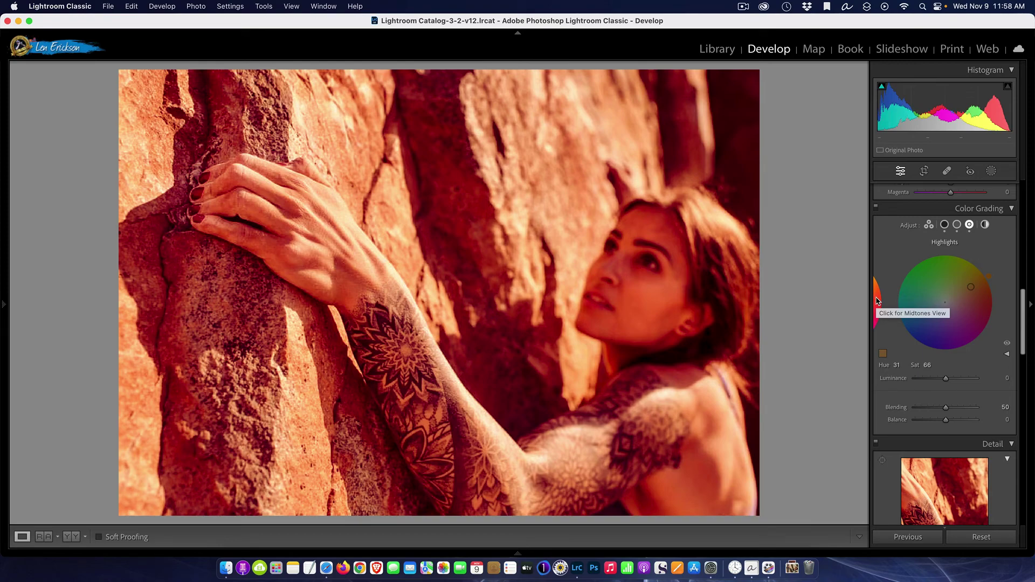
Step: Toggle the Before view to show the climber photo without the red-and-orange grade
{"action": "key", "text": "backslash"}
{"action": "key", "text": "backslash"}
{"action": "key", "text": "backslash"}
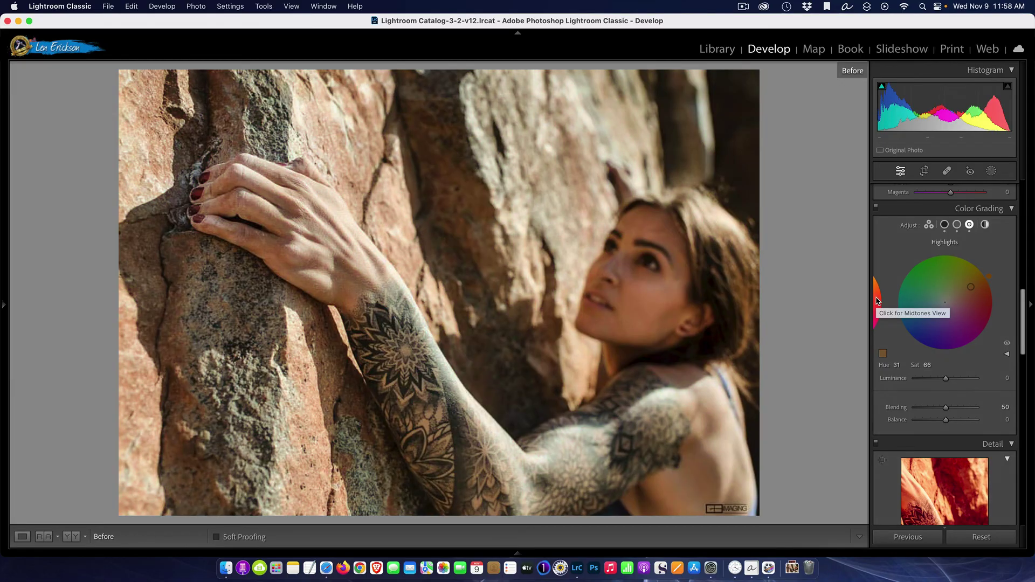